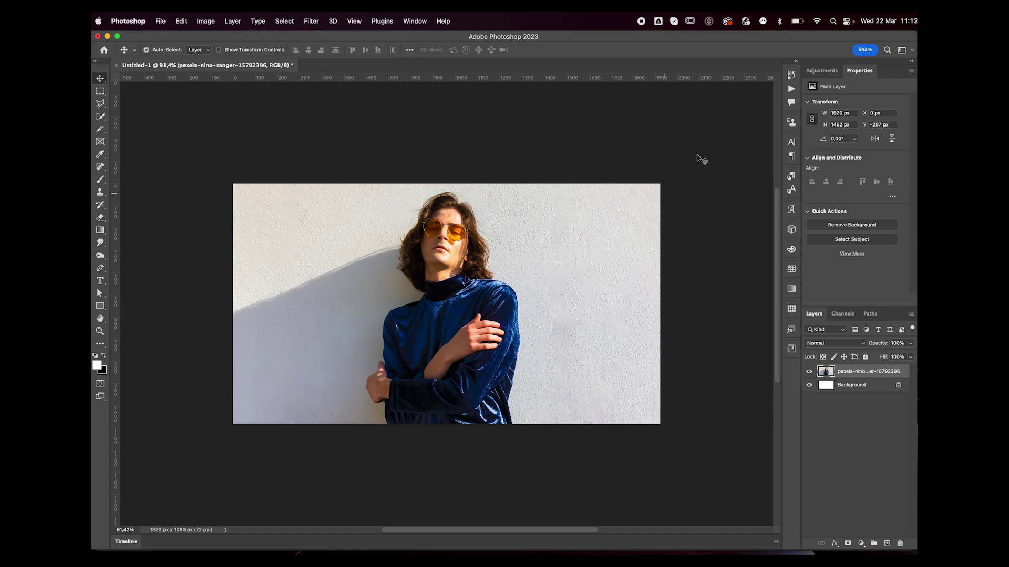
- Add a Black & White adjustment with Reds at 29 and select it together with the photo layer
left_click(822, 71)
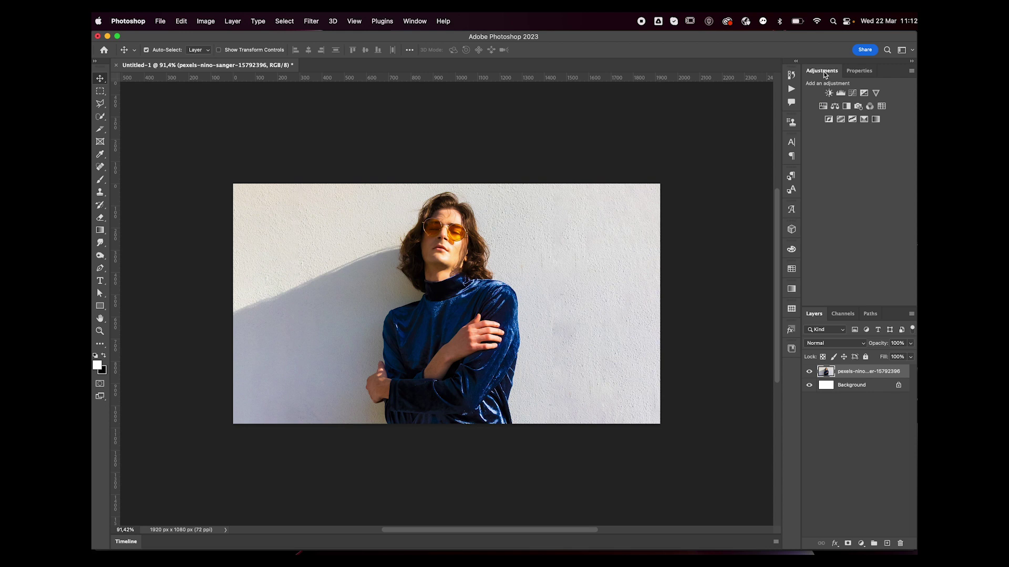
left_click(847, 106)
left_click_drag(854, 139, 852, 231)
left_click(856, 387)
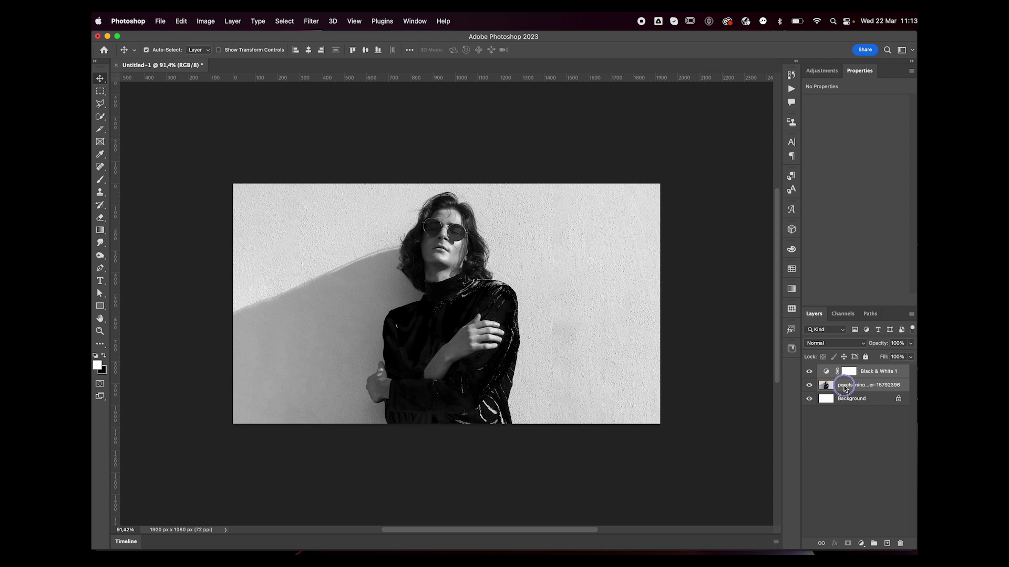
- Convert the photo and adjustment into smart object Black & White 1, then duplicate it
right_click(850, 388)
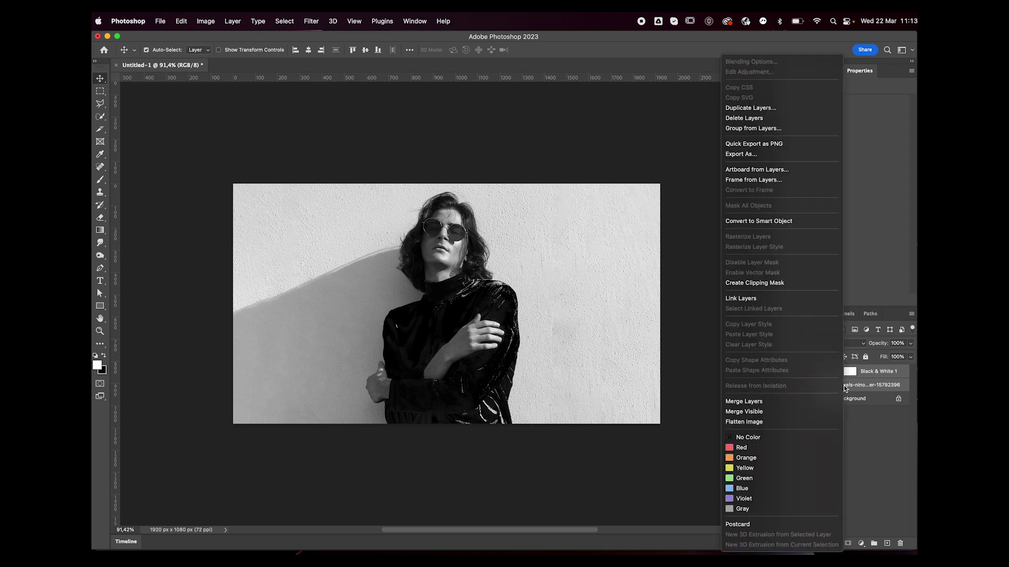
left_click(784, 221)
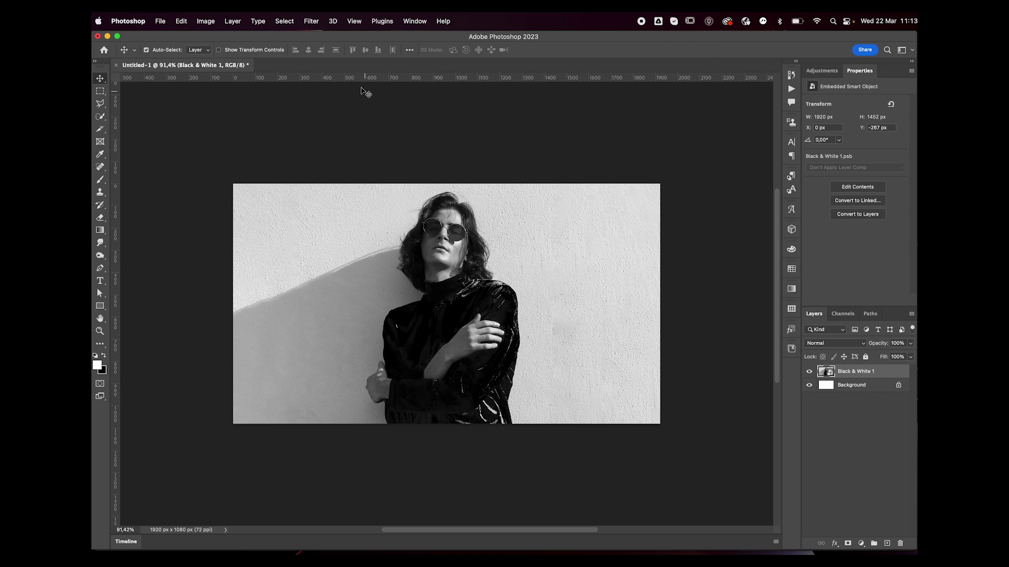
mouse_move(878, 373)
left_mouse_down()
mouse_move(887, 542)
mouse_move(873, 373)
left_mouse_up()
key("super+j")
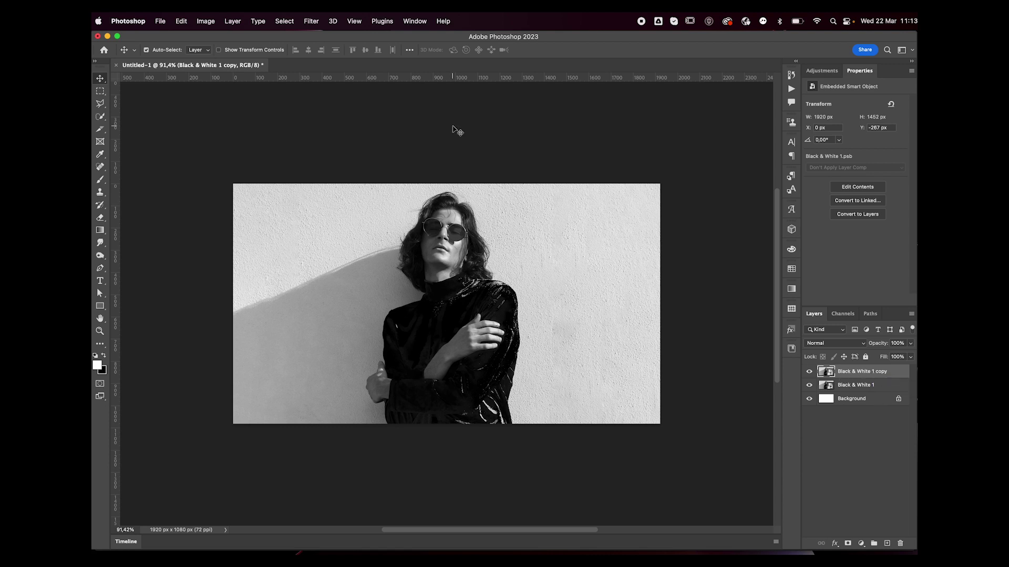
- Apply a horizontal Motion Blur (angle 0, distance 100 px) to the copy
left_click(311, 21)
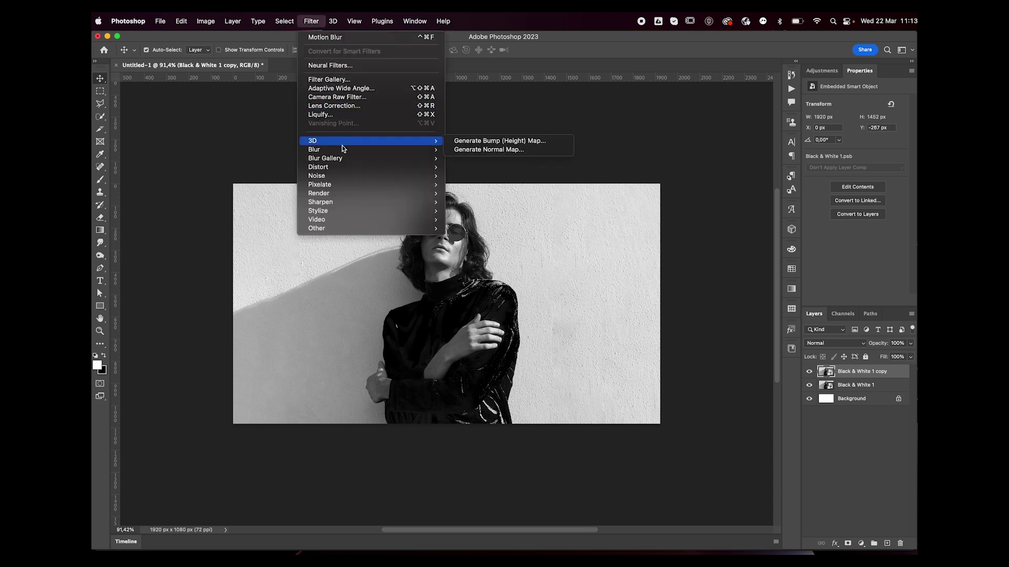
mouse_move(342, 151)
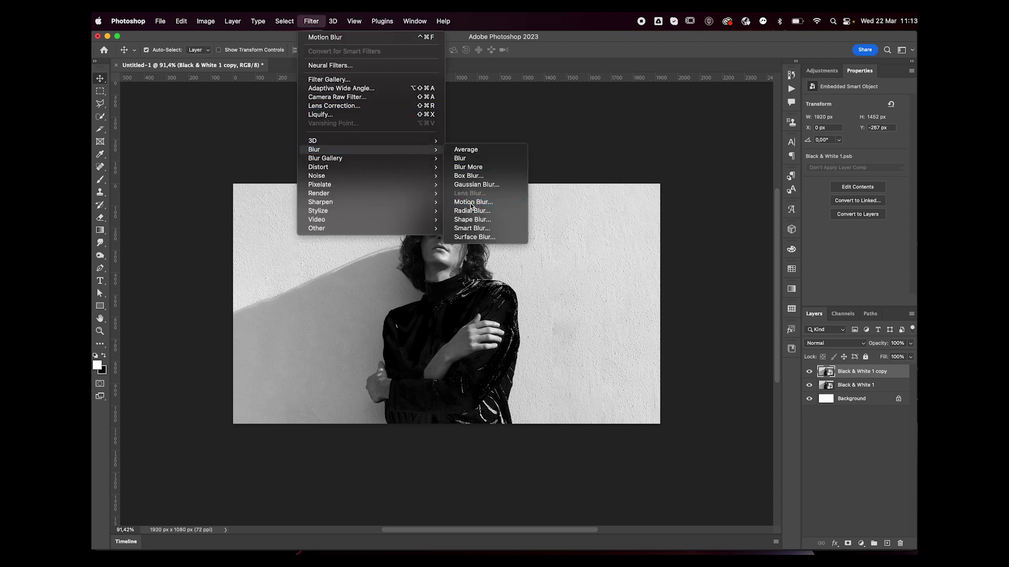
left_click(472, 204)
left_click_drag(428, 57, 598, 182)
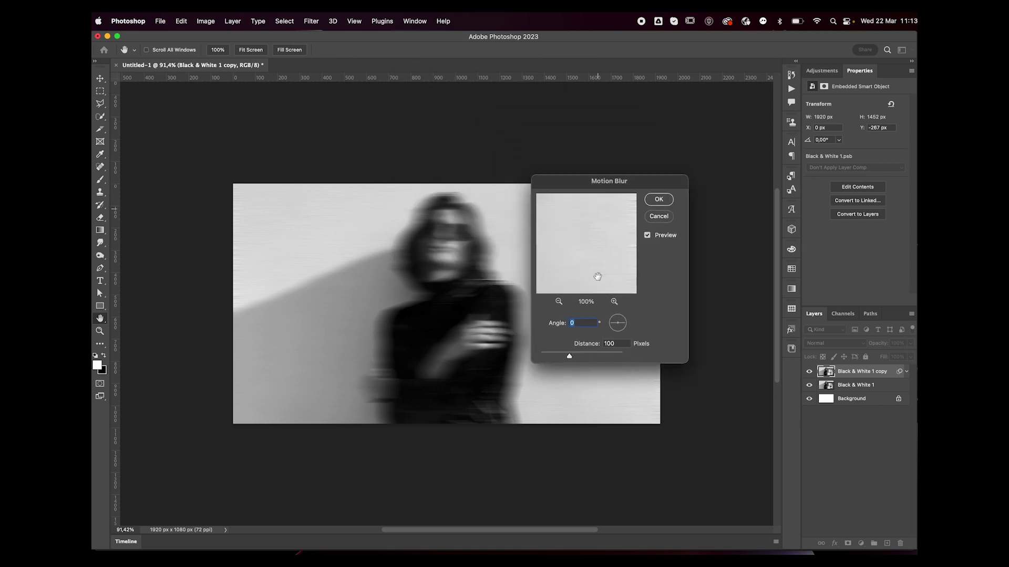
left_click(657, 201)
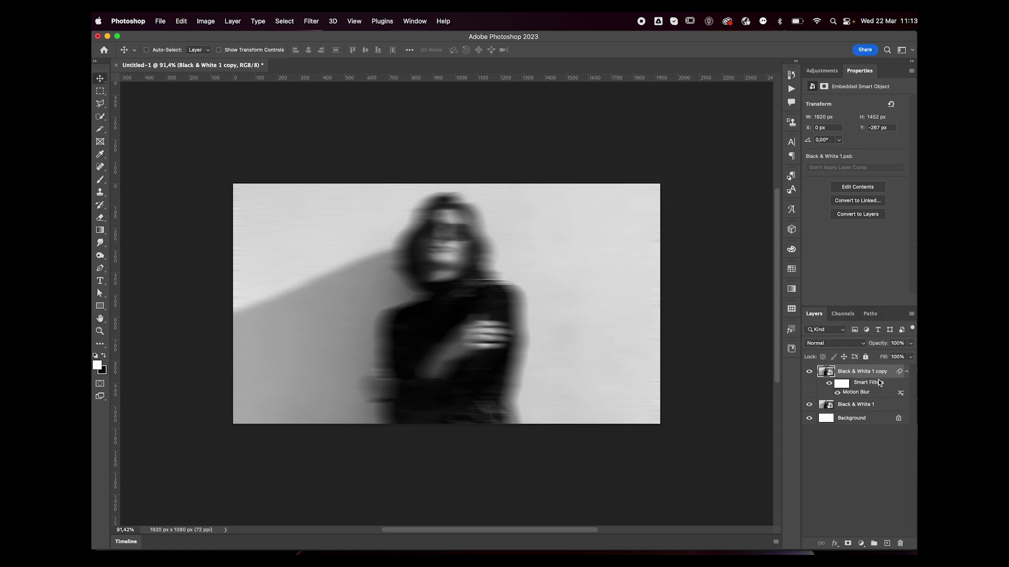
- Duplicate the blurred layer and raise the new copy's Motion Blur distance to 400 px
key("super+j")
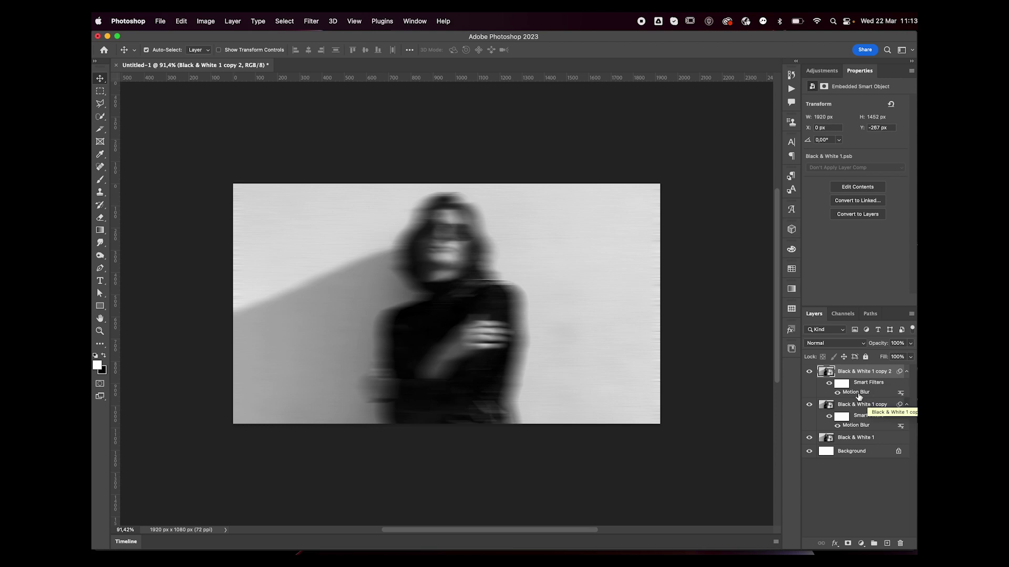
double_click(854, 393)
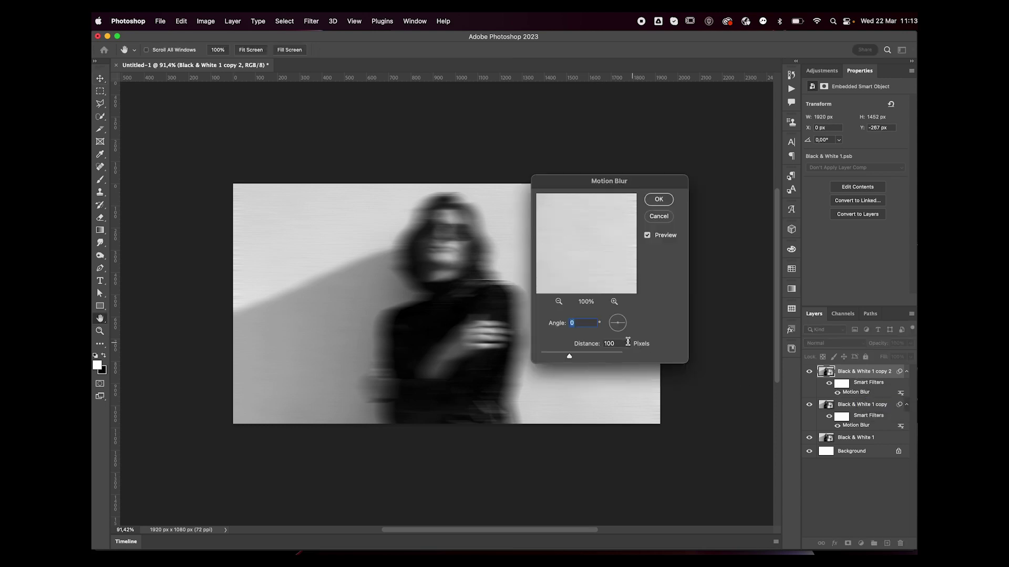
left_click(617, 344)
type("400")
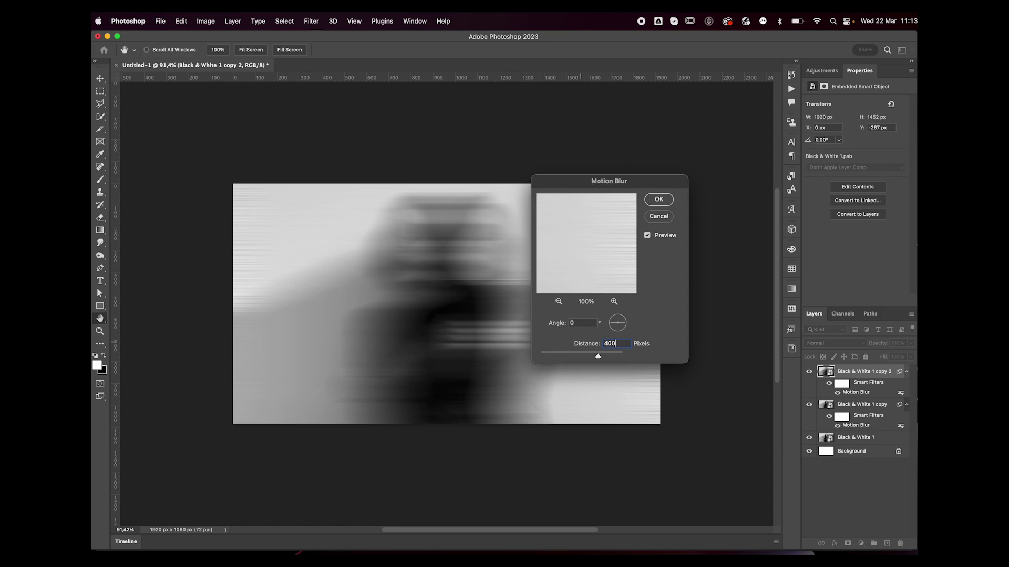
key("Return")
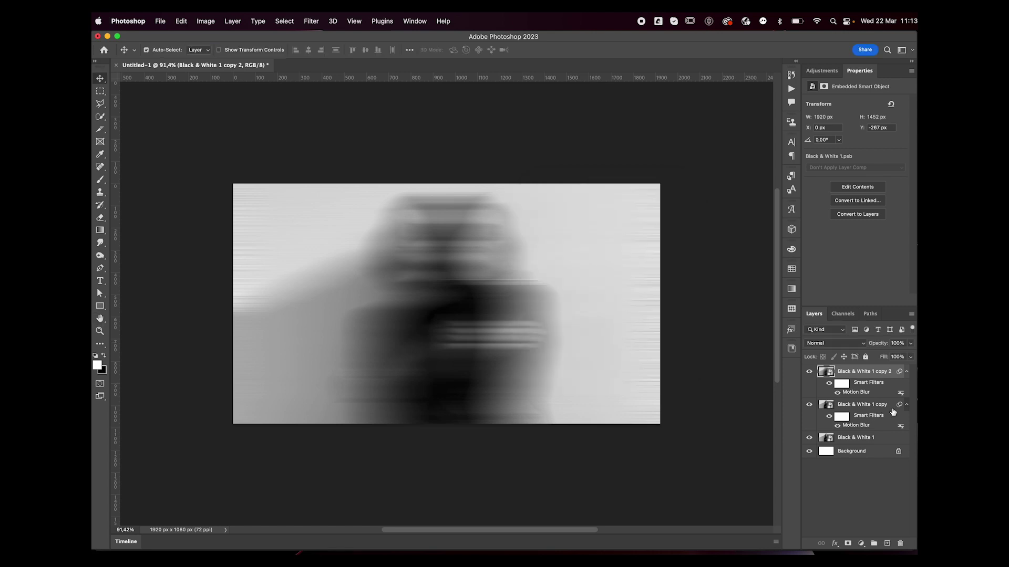
left_click(906, 405)
- Paint black down through the figure on the top copy's mask to reveal the sharper portrait
left_click(906, 372)
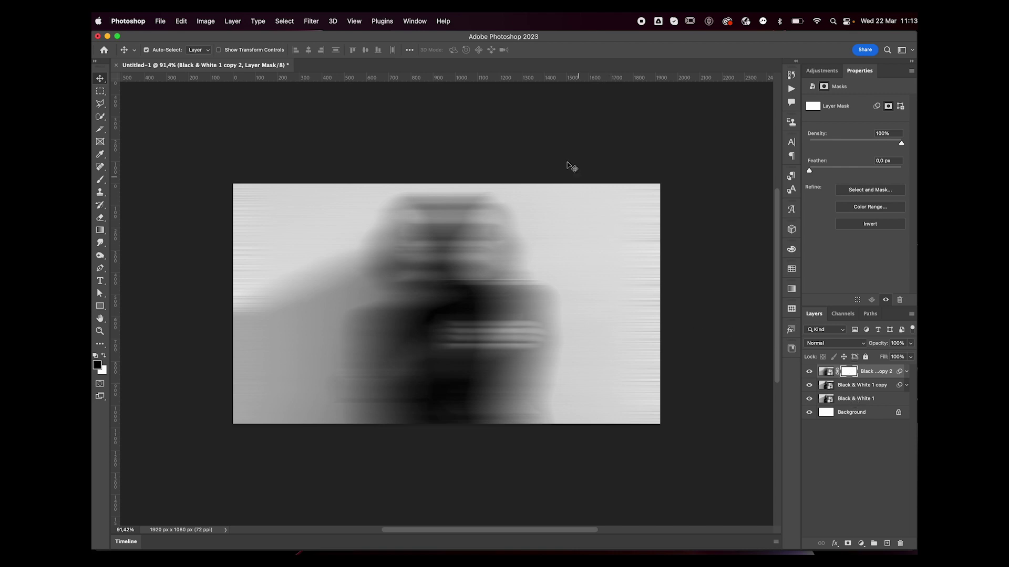
key("b")
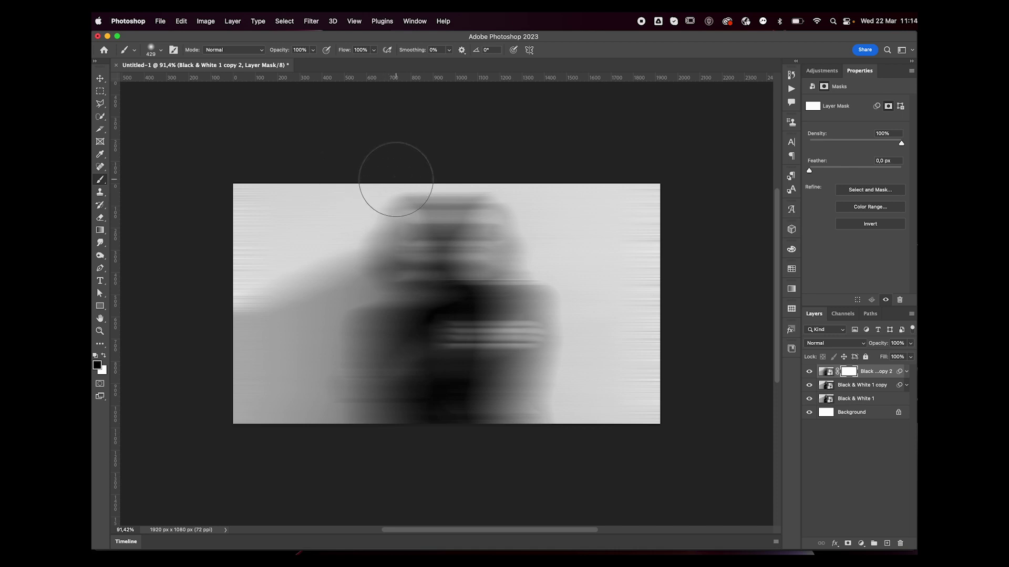
mouse_move(417, 157)
left_mouse_down()
mouse_move(396, 188)
mouse_move(385, 255)
mouse_move(400, 416)
left_mouse_up()
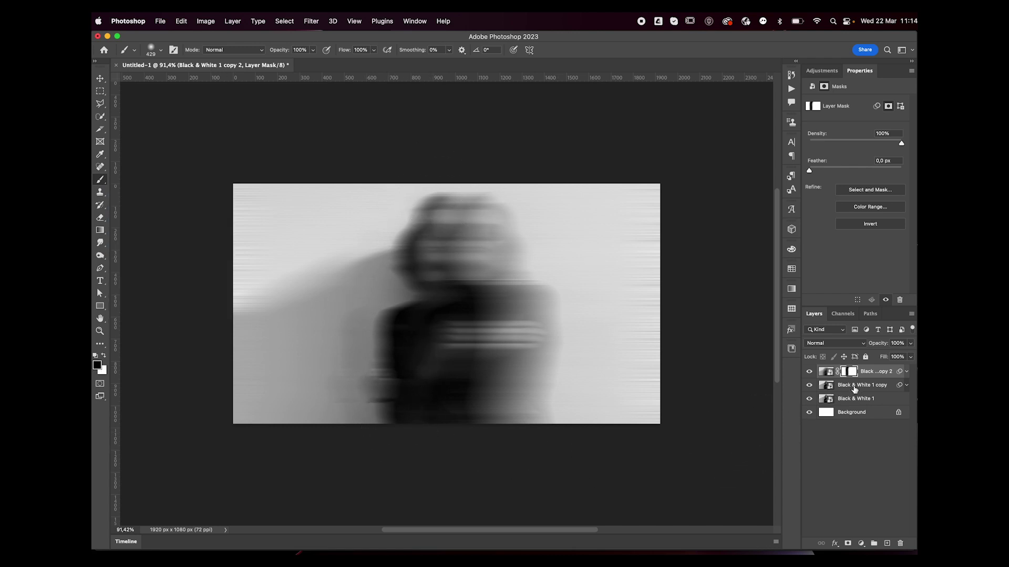
- Add a layer mask to the Black & White 1 layer
left_click(855, 388)
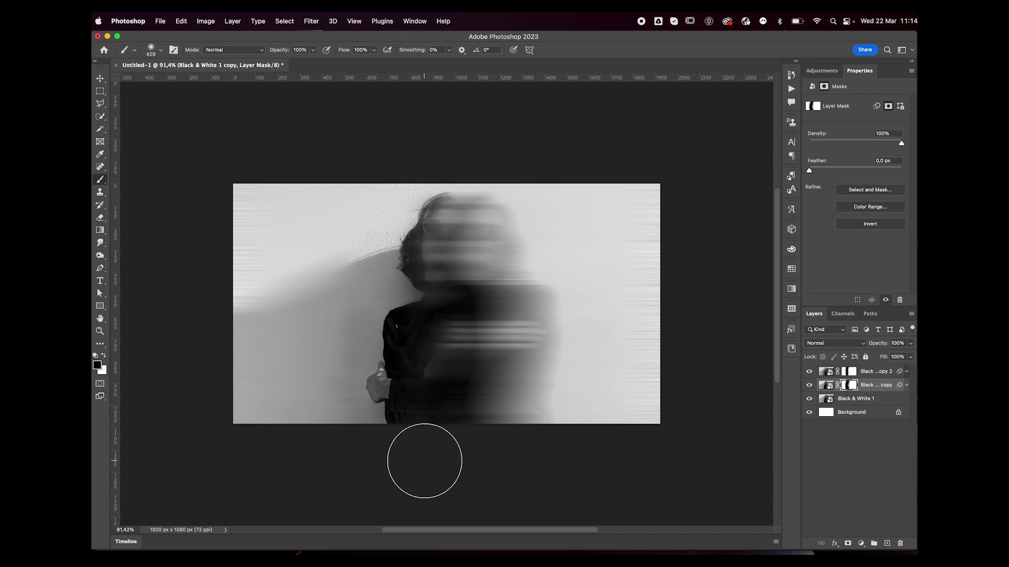
left_click(867, 400)
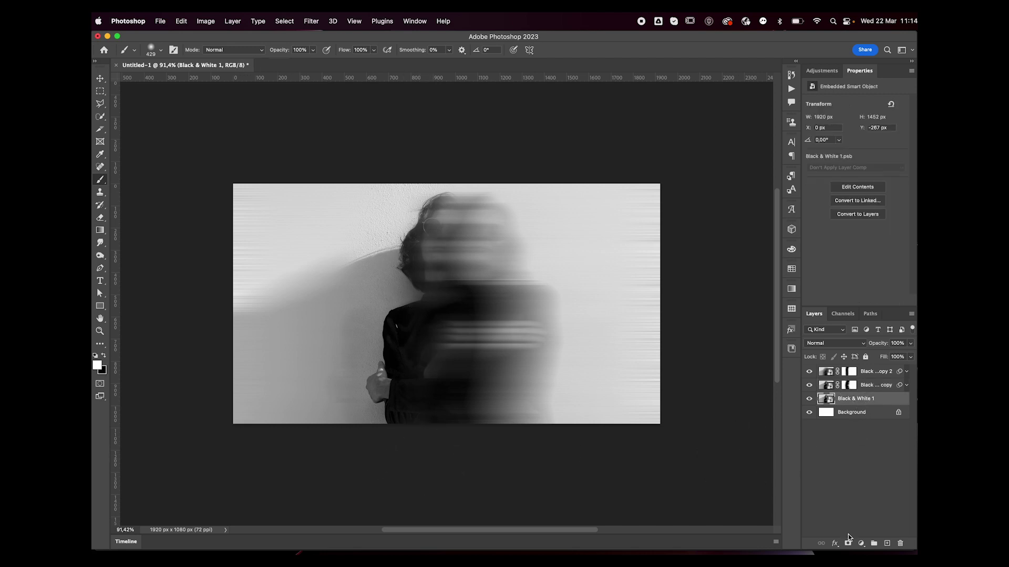
left_click(848, 544)
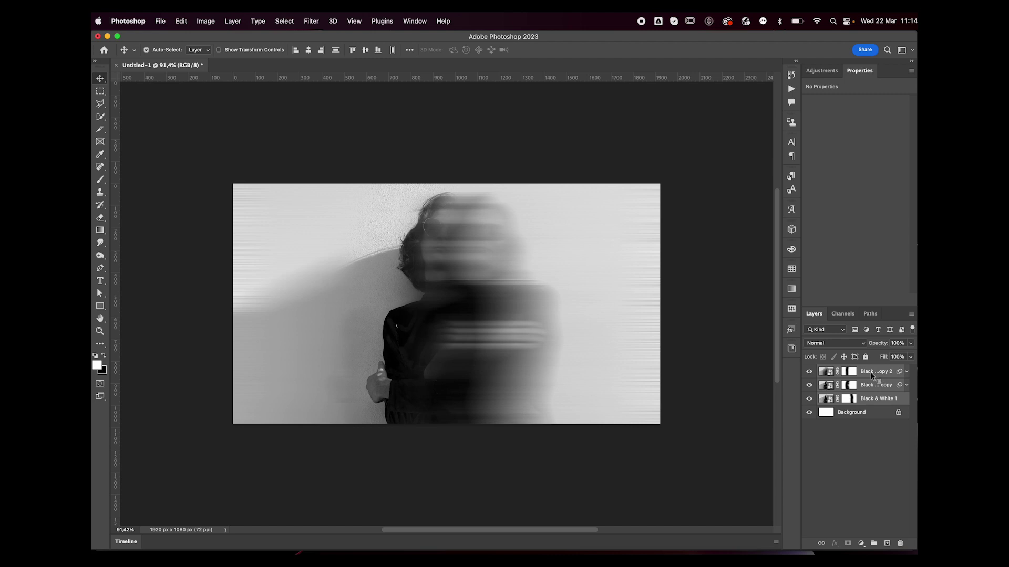
- Merge the three masked layers into one smart object, check its Motion Blur filters, and close the .psb contents
right_click(871, 375)
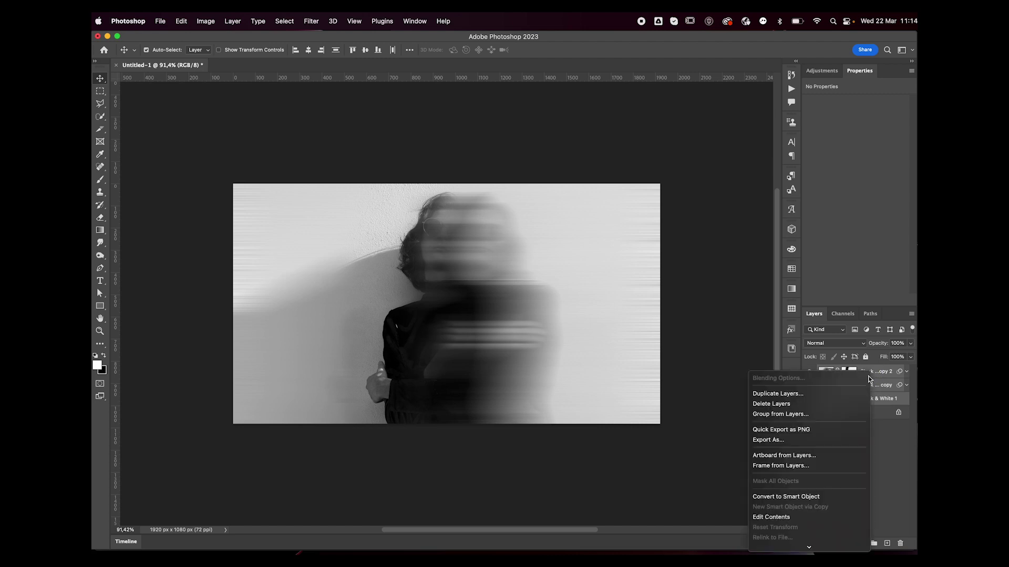
left_click(767, 498)
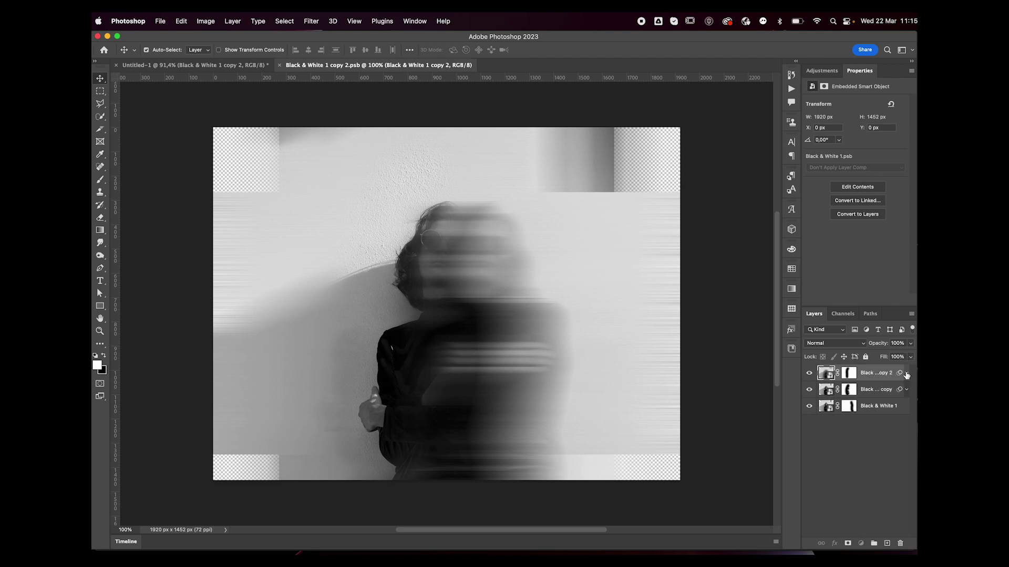
left_click(906, 373)
left_click(905, 373)
left_click(907, 373)
left_click(279, 65)
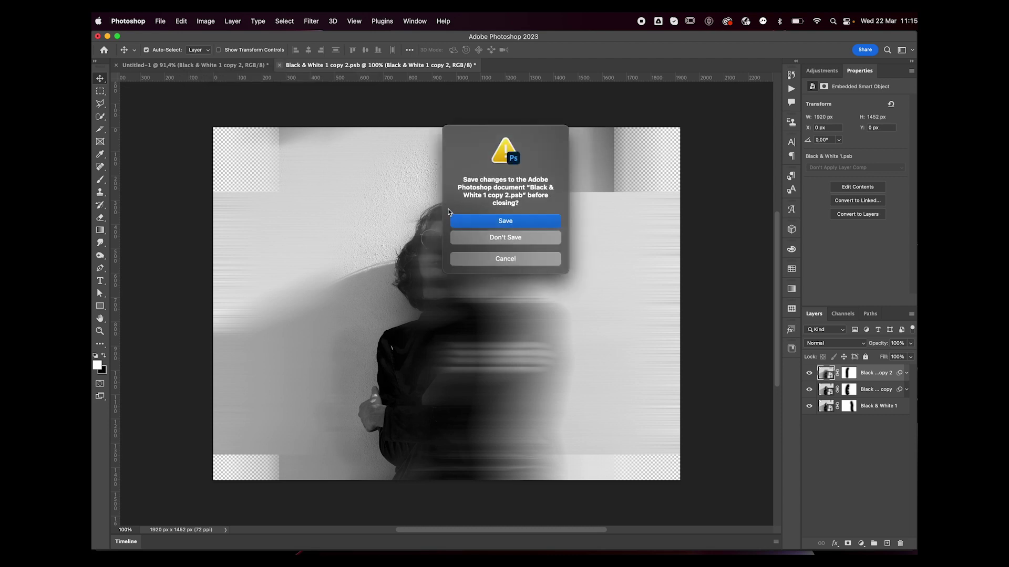
left_click(473, 236)
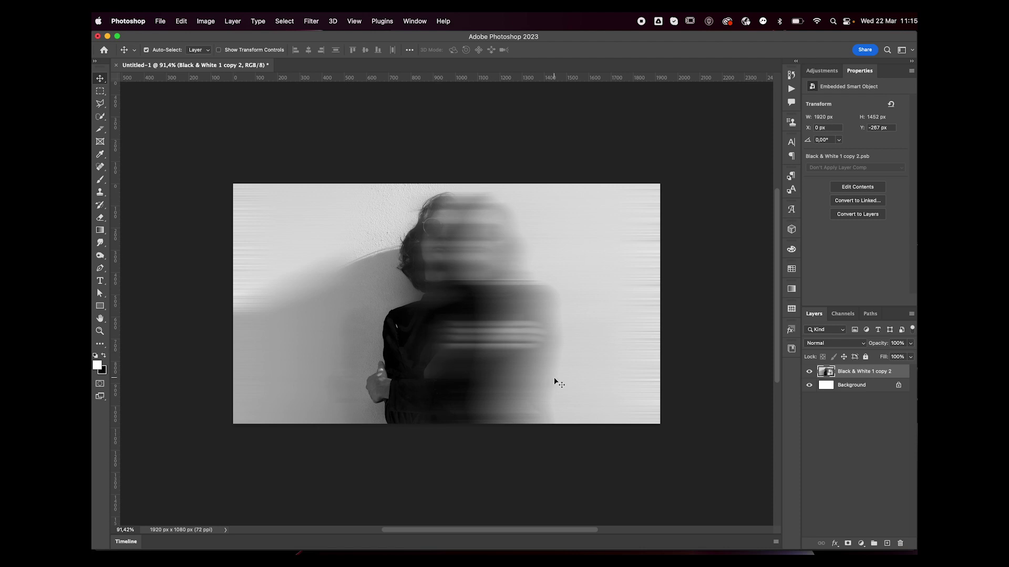
- Stack Graphic Pen, Halftone Pattern (Line, size 2, contrast 14) and Grain in the Filter Gallery
left_click(311, 21)
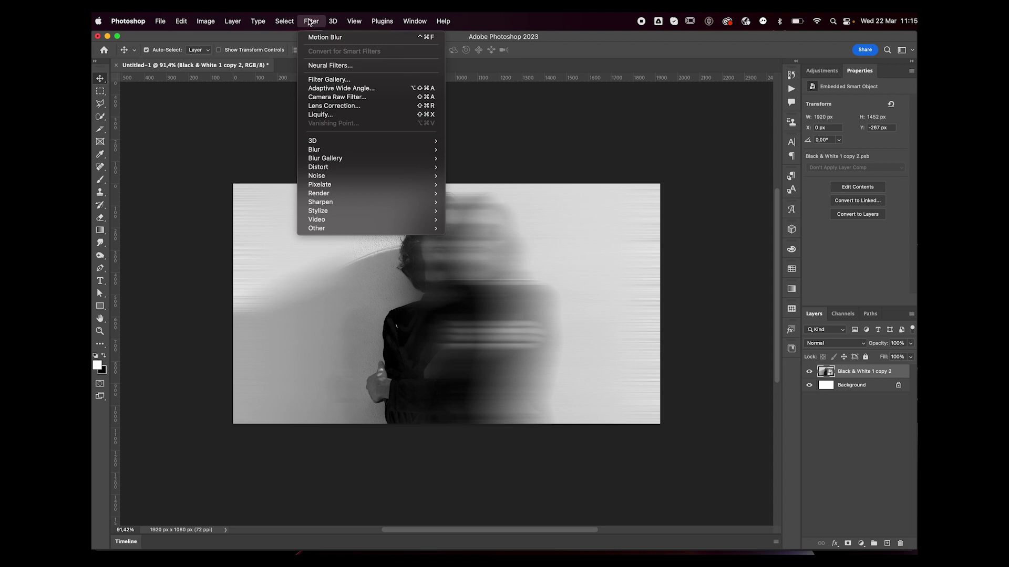
left_click(329, 80)
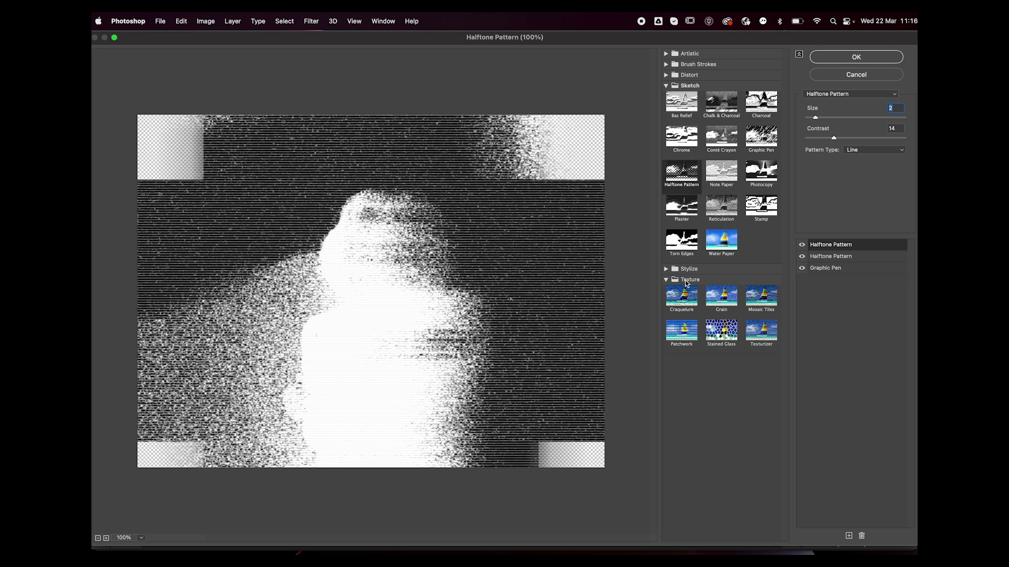
left_click(720, 304)
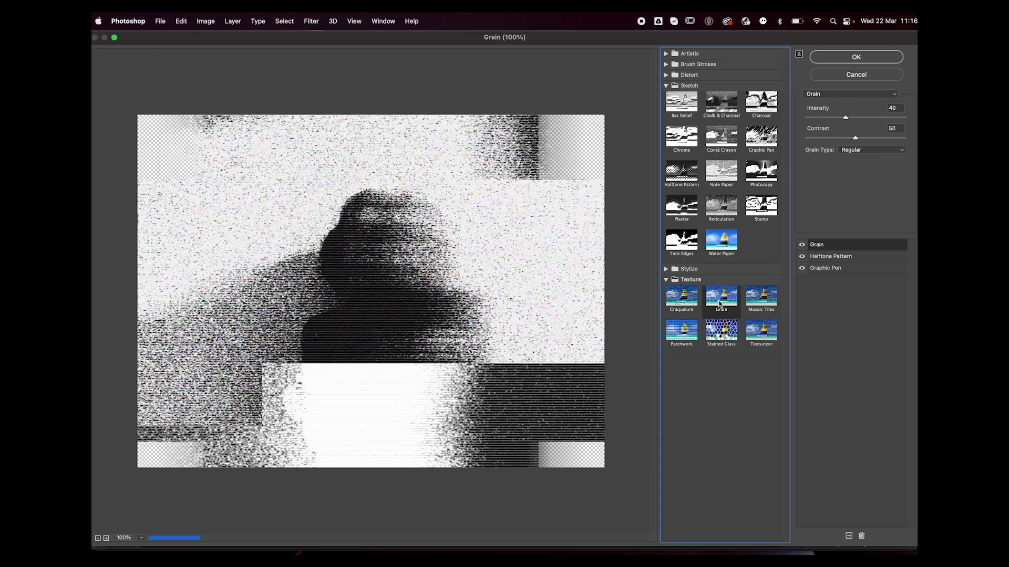